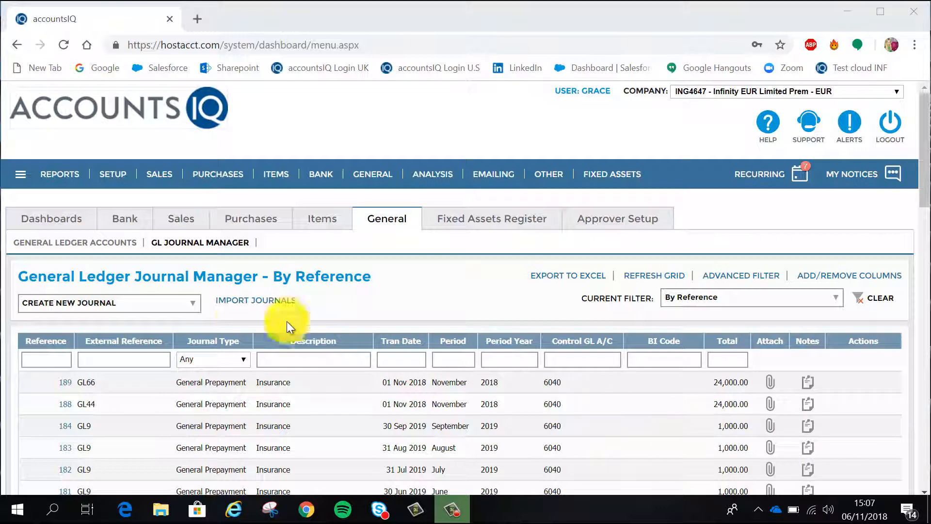
- Create a new GL journal with reference GJ655 and description Bad Debt Provision
click(128, 303)
click(64, 327)
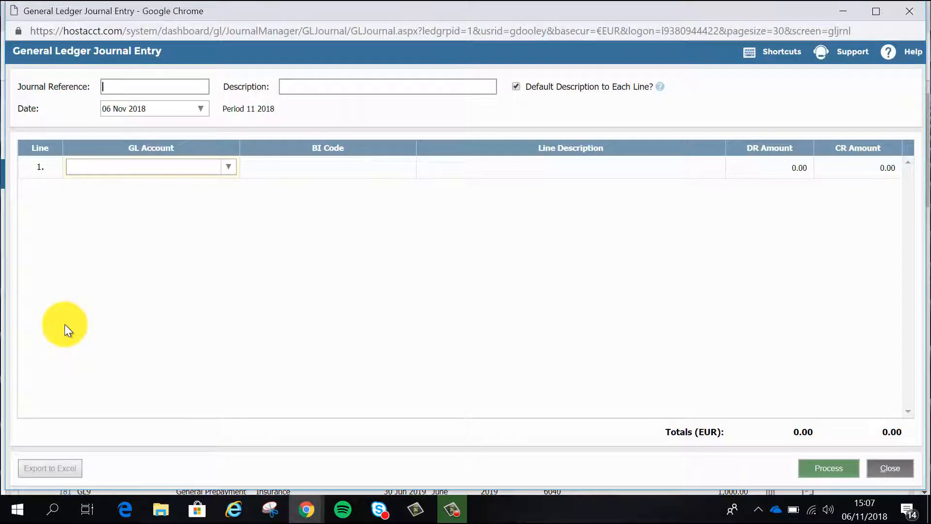
text(GJ65)
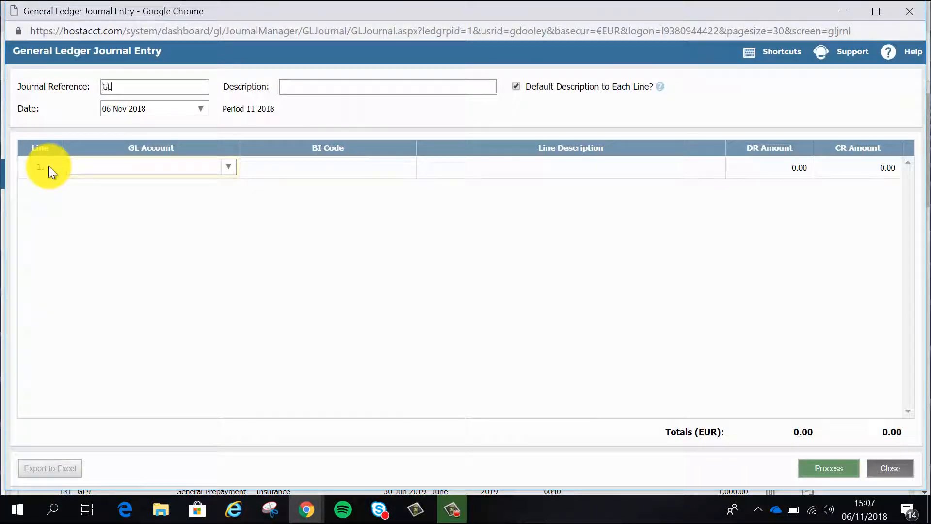
text(5)
key(Tab)
text(Bad Debt Provision)
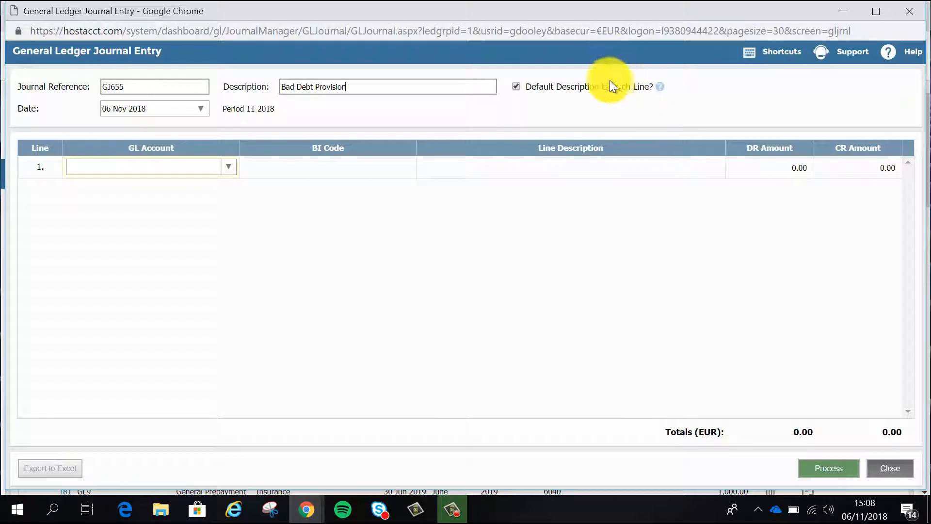
- Fill journal line 1 with GL account 2077 Bad Debt Provision and a debit amount of 500
click(215, 167)
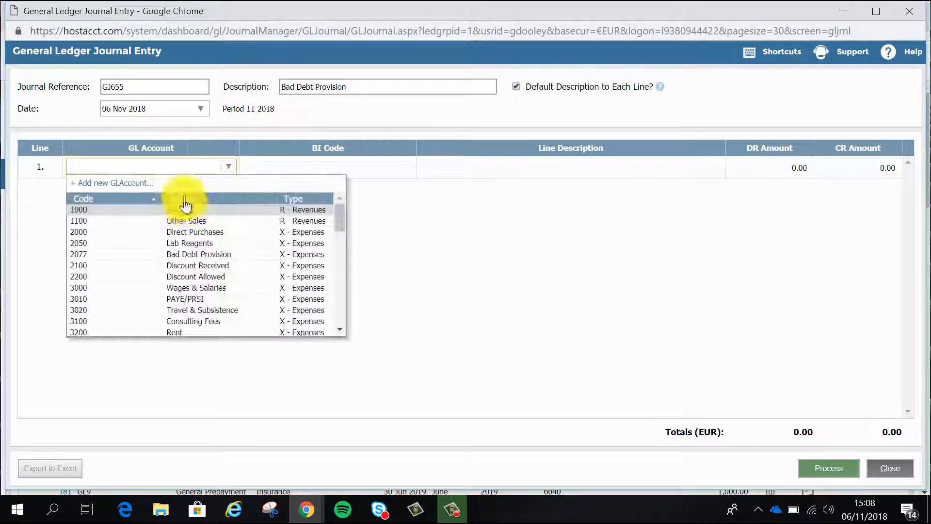
click(204, 257)
key(Tab)
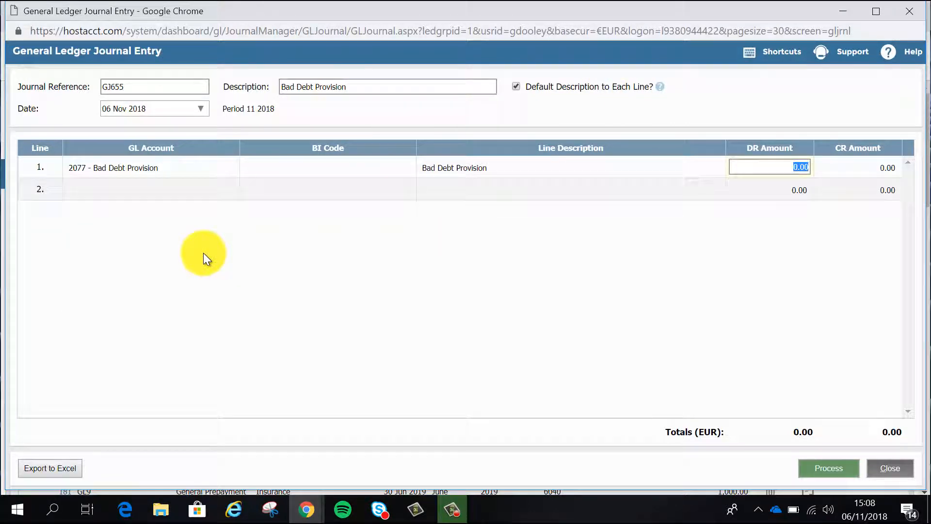
text(500)
key(Tab)
key(Tab)
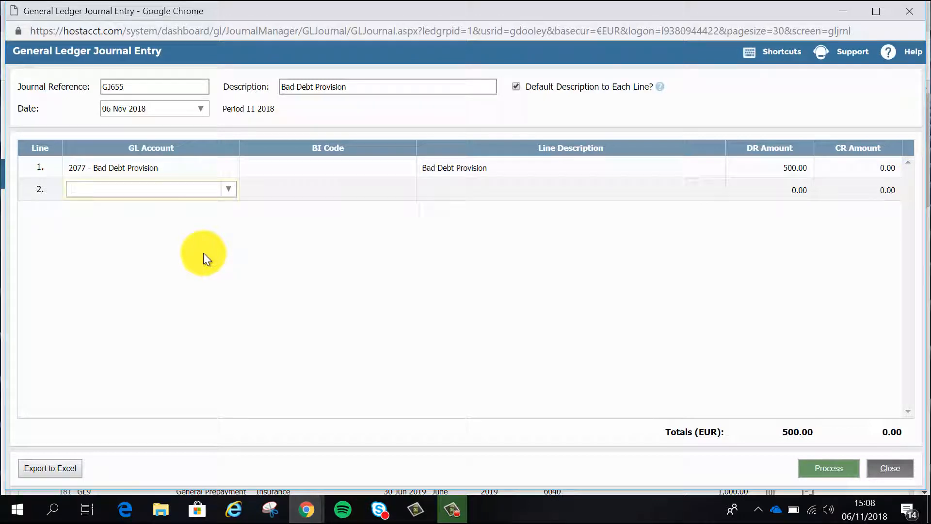
- Fill journal line 2 with GL account 7070 Other Creditors and a credit amount of 500
click(228, 190)
drag(342, 246, 341, 328)
click(242, 297)
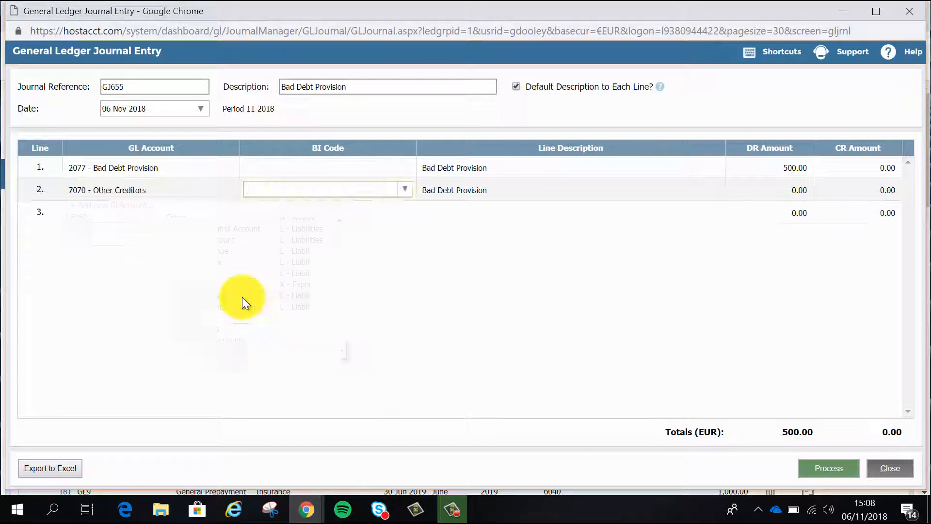
key(Tab)
text(500)
key(Tab)
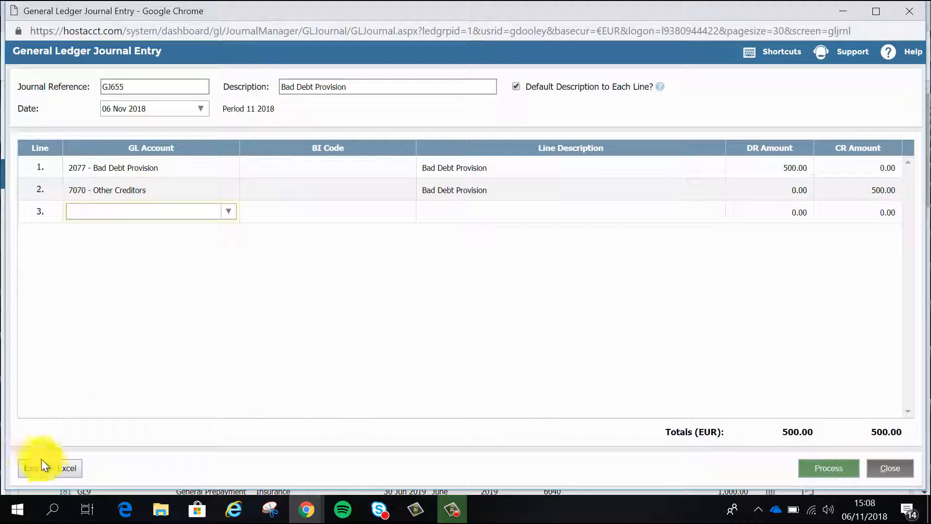
- Process the bad debt provision journal and close the journal entry window
click(825, 469)
click(533, 102)
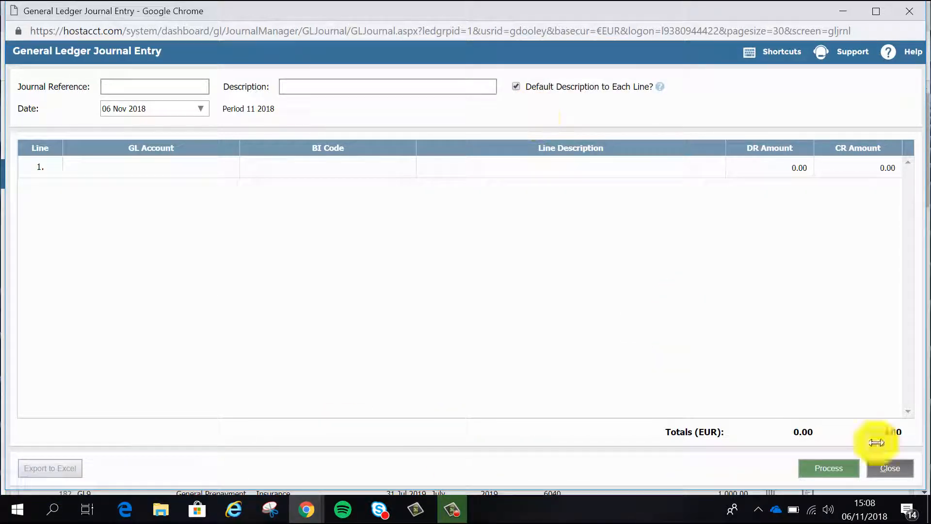
click(897, 469)
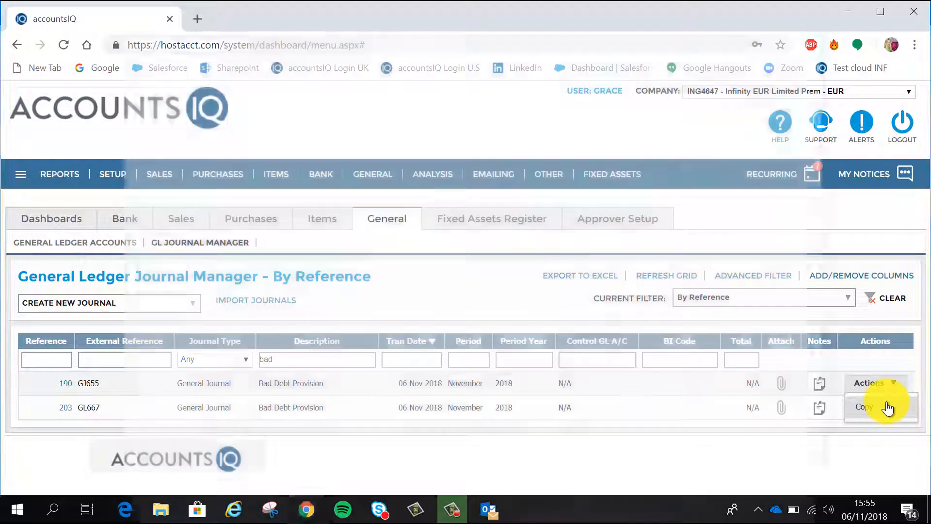
- Open a copy of journal GJ655 and discard it without processing
click(888, 408)
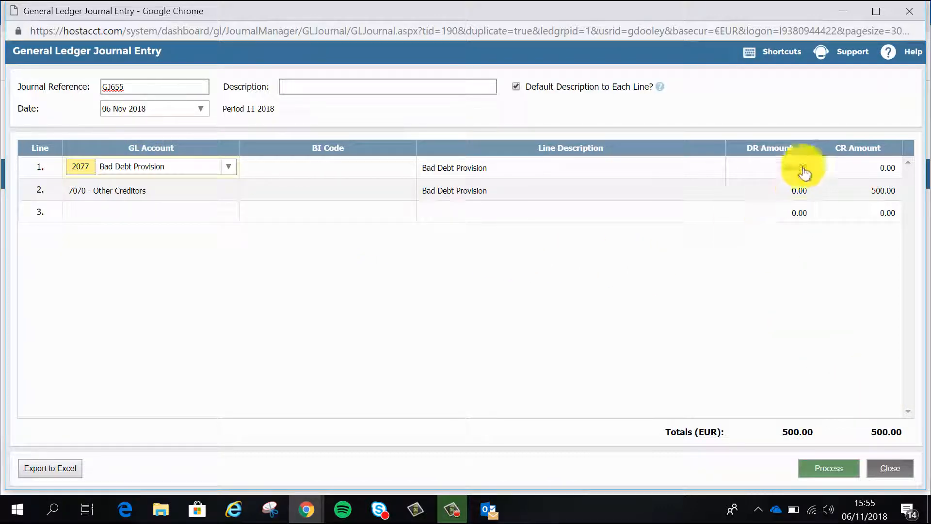
click(882, 473)
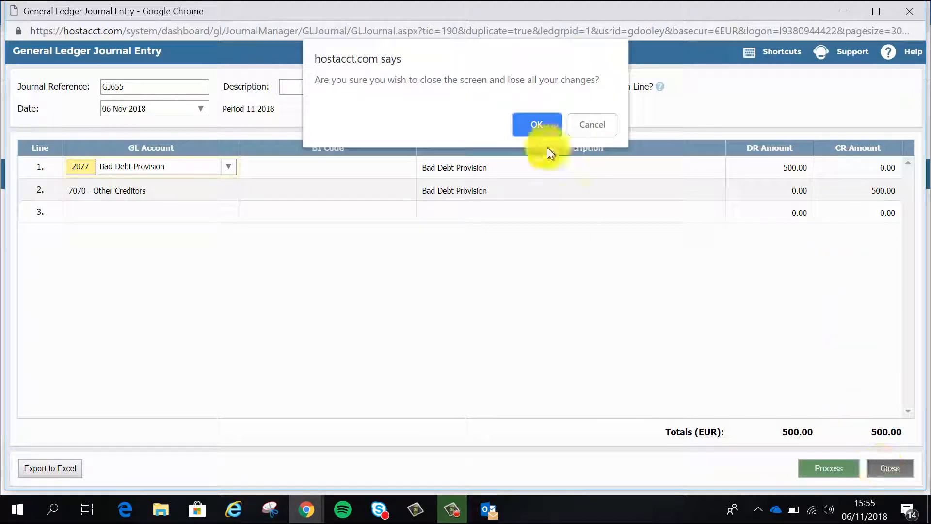
click(536, 124)
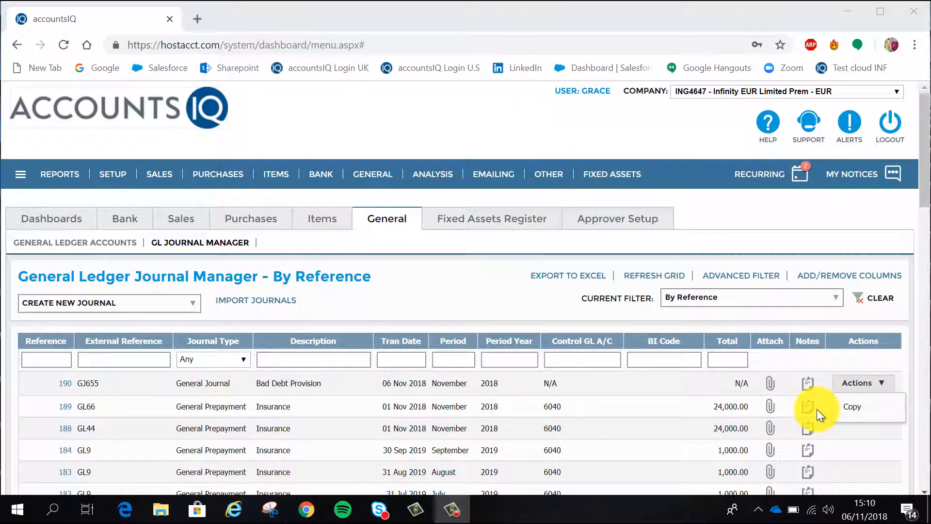
- Download the GL Journals Excel template from the journal import window and open it in Excel for editing
click(283, 303)
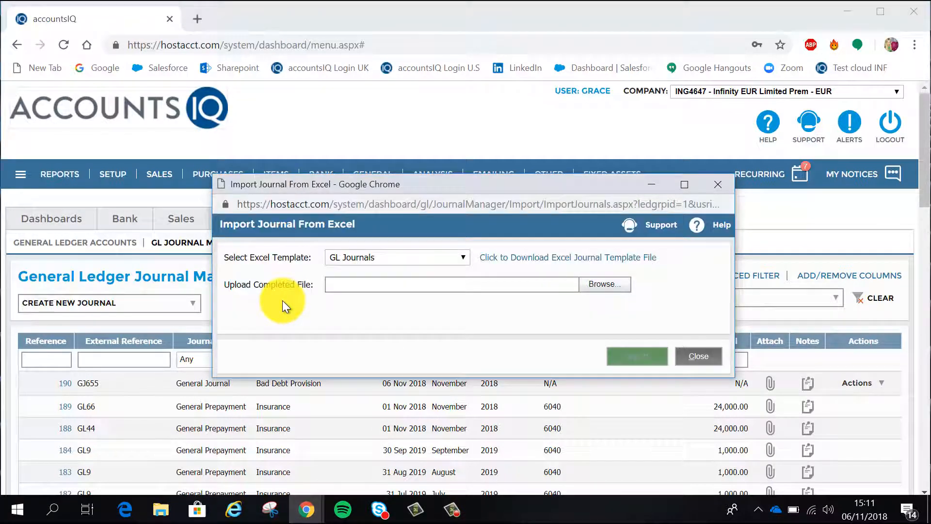
click(687, 184)
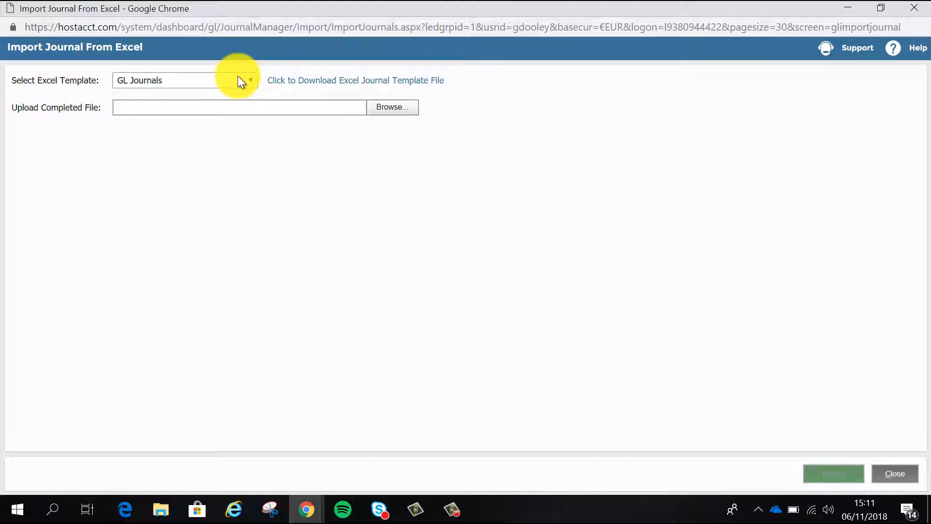
click(309, 85)
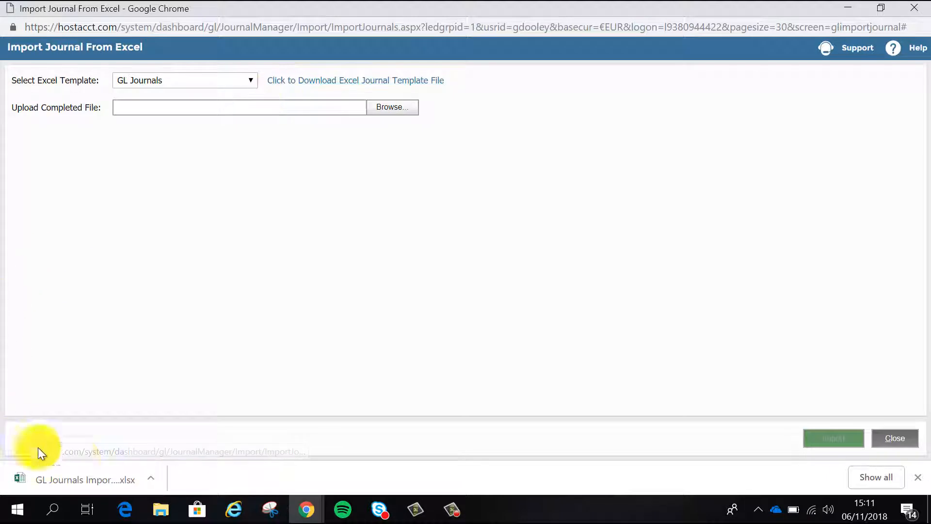
click(117, 473)
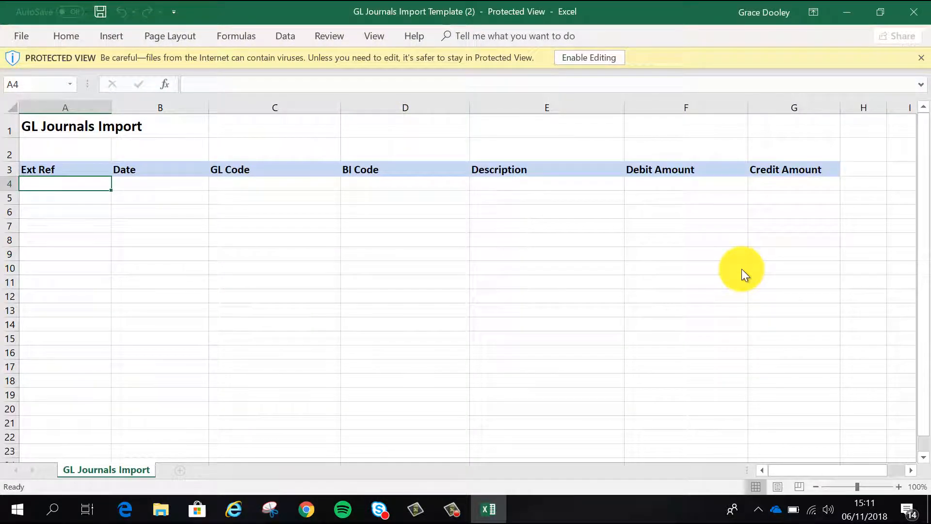
click(613, 57)
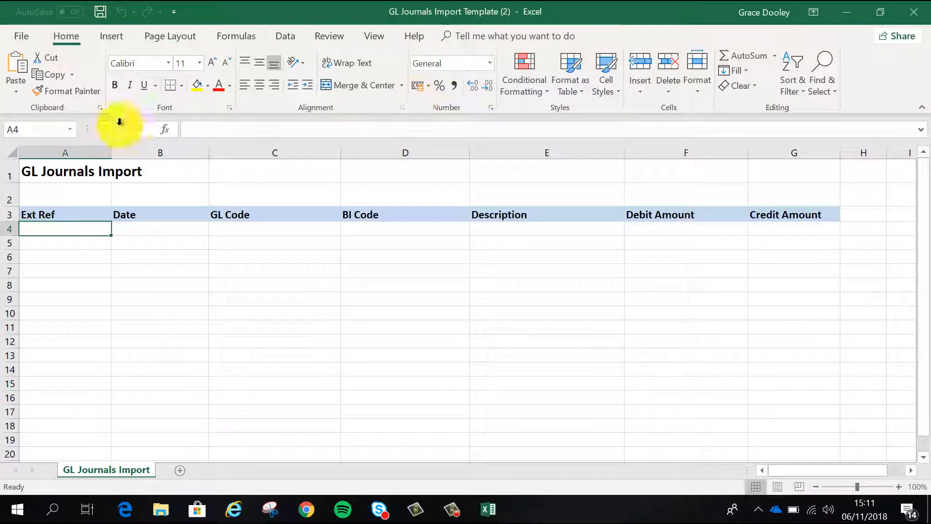
- In row 4 of the template, enter external reference gd, date 6/11/2018 and GL code 63334
text(gd)
key(Tab)
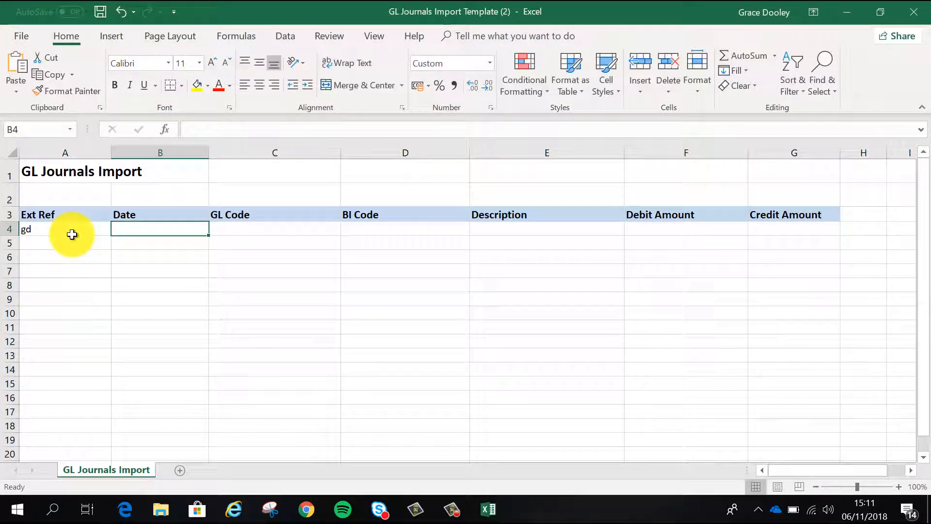
text(6/11/2018)
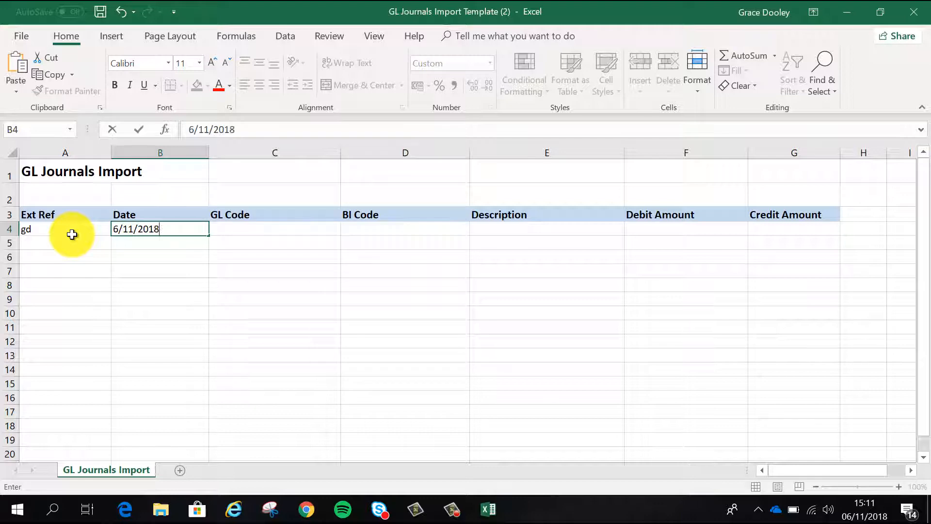
key(Tab)
text(63334)
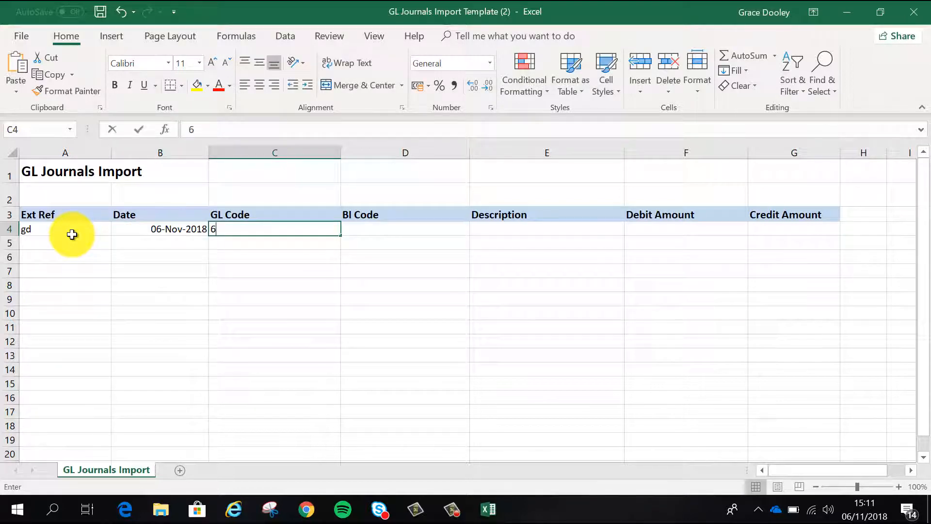
key(Tab)
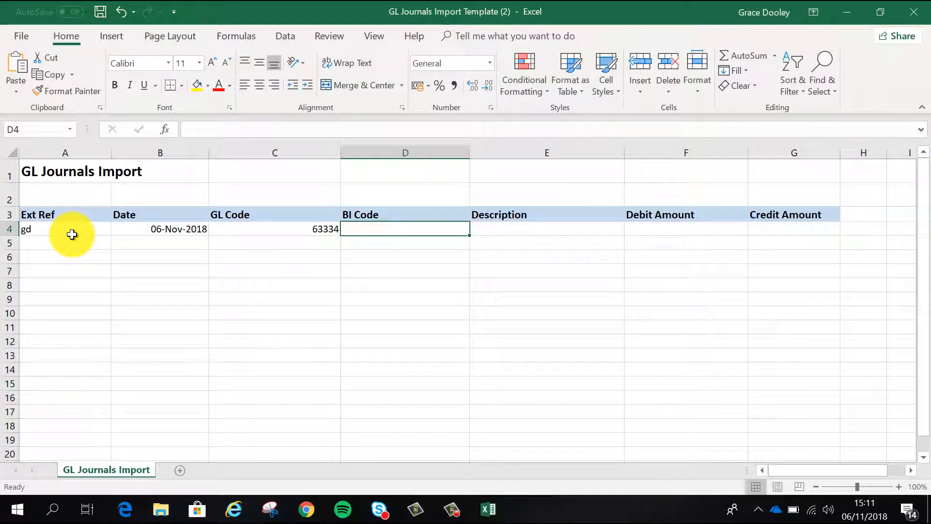
- Complete row 4 with a debit amount of 50 and the description Interest, leaving the BI code blank
key(Tab)
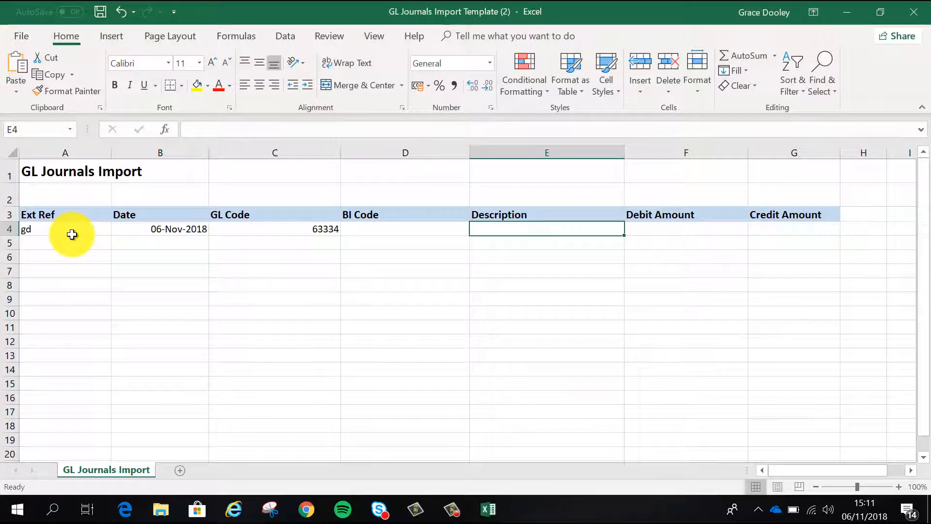
key(Tab)
text(50)
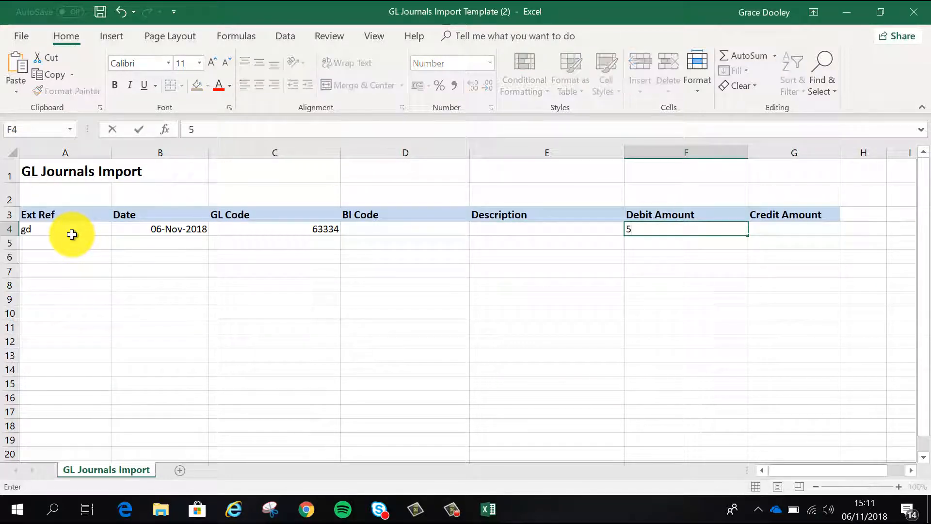
key(Tab)
key(Return)
click(518, 229)
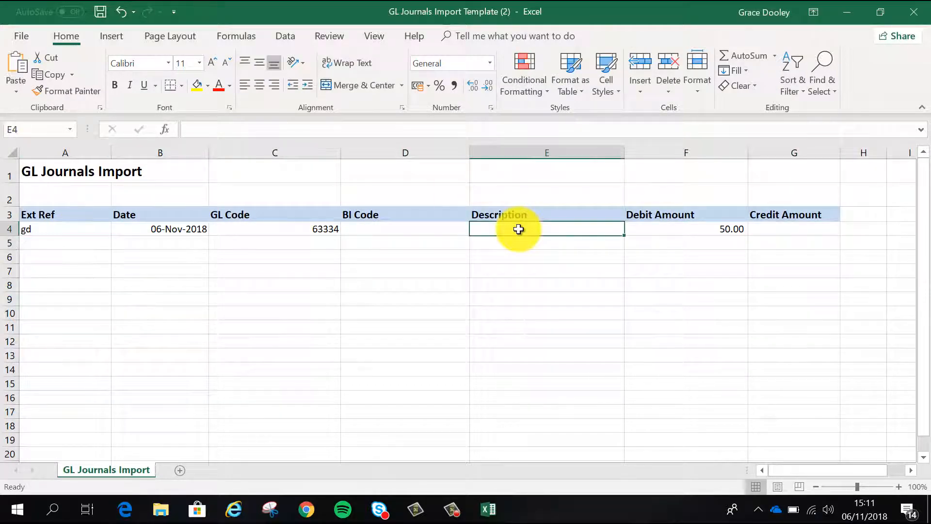
text(Interest)
key(Tab)
- Copy the row 4 entry into row 5 and move its 50.00 from Debit Amount to Credit Amount
drag(56, 229, 629, 229)
key(ctrl+c)
key(Down)
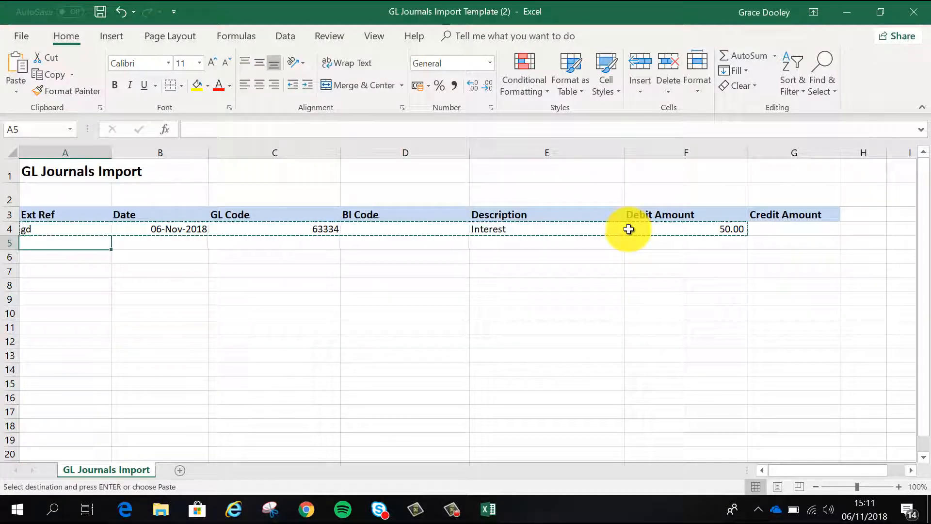
key(ctrl+v)
click(683, 244)
key(ctrl+x)
key(Right)
key(ctrl+v)
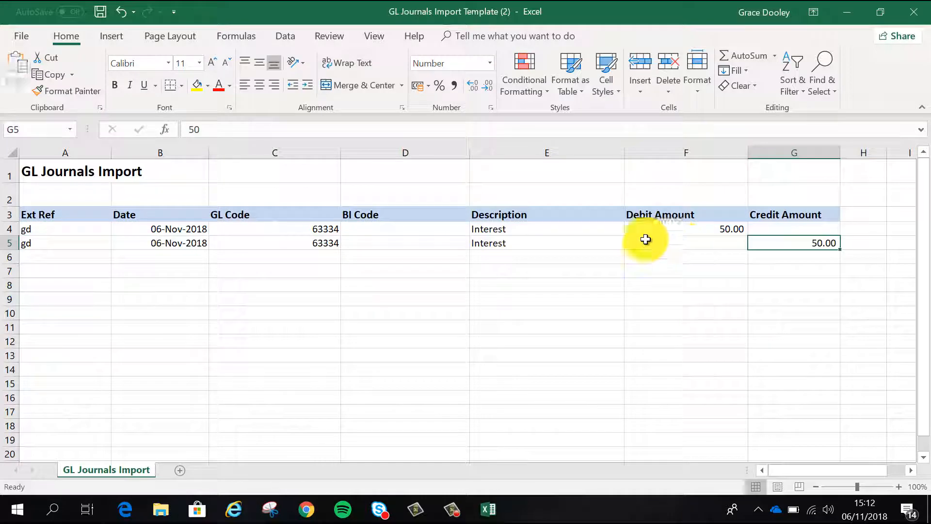
- Save the workbook and import GL Journals Import Template (1) from the Desktop through the Chrome journal import window
click(101, 14)
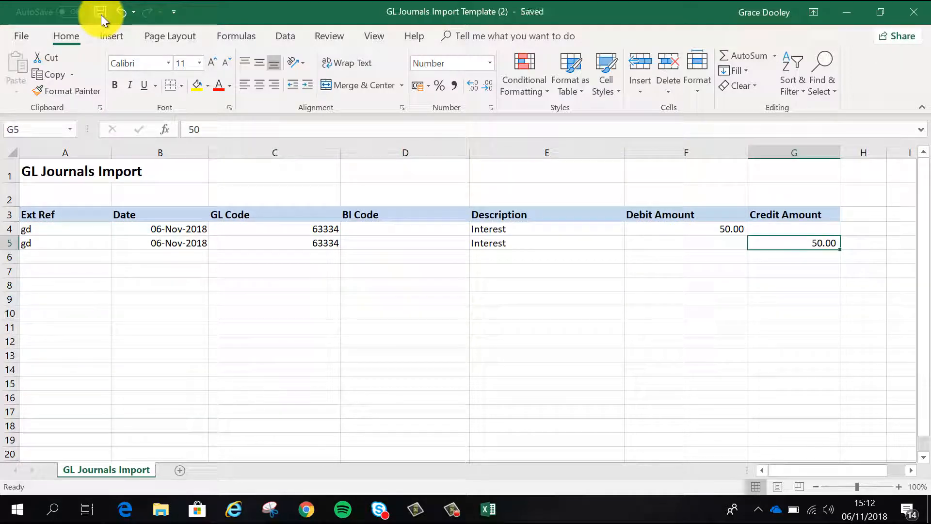
mouse_move(315, 501)
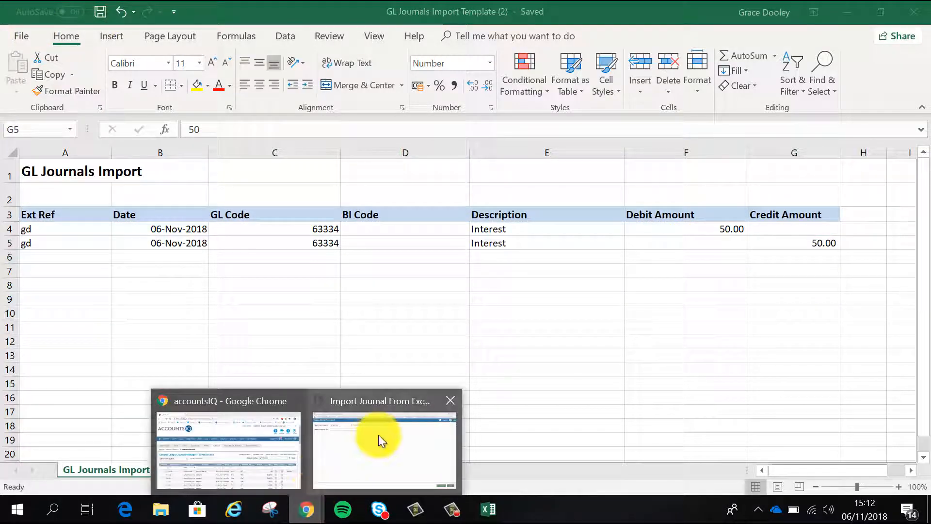
click(378, 434)
click(387, 107)
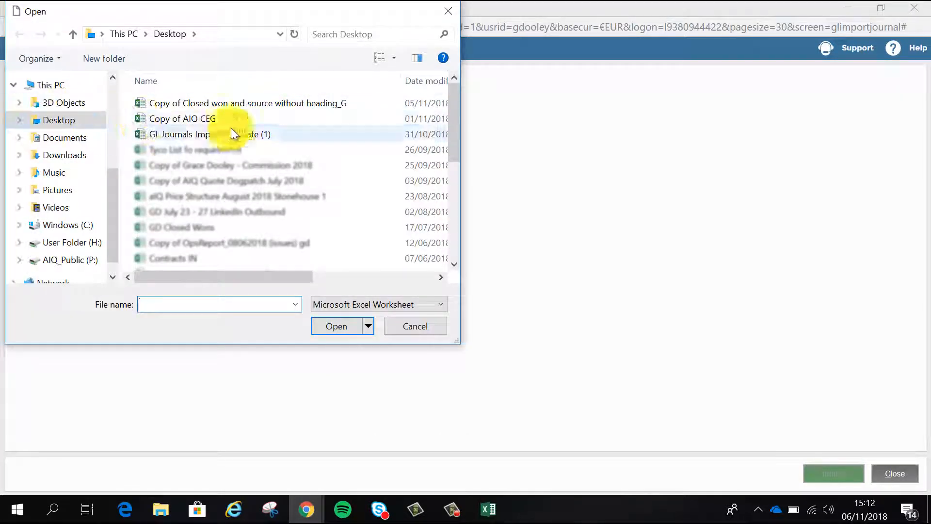
click(232, 139)
click(336, 326)
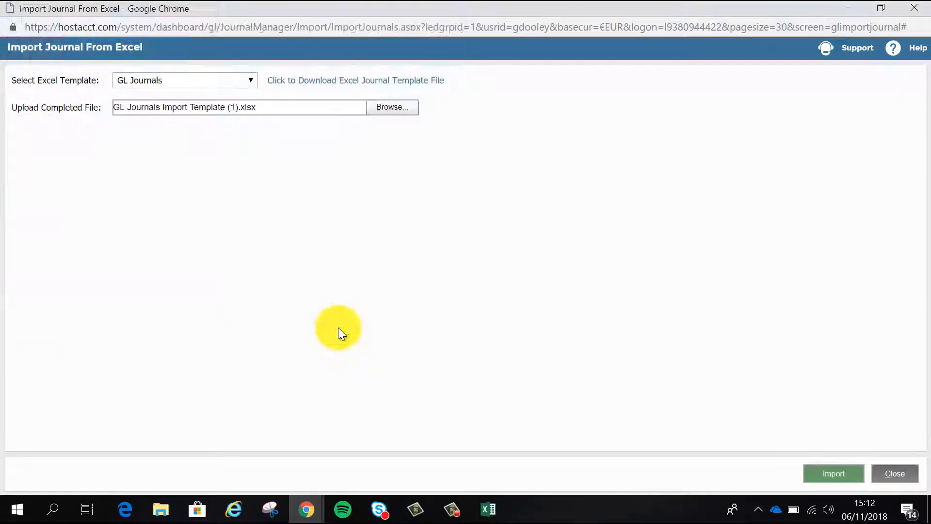
click(860, 474)
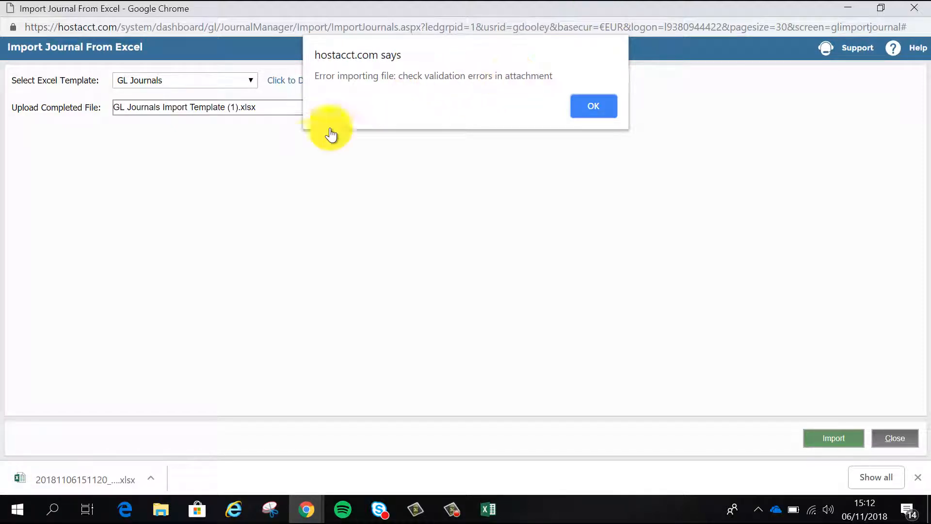
- Open the downloaded import results workbook and follow the link to the first listed error, in cell C4
click(98, 478)
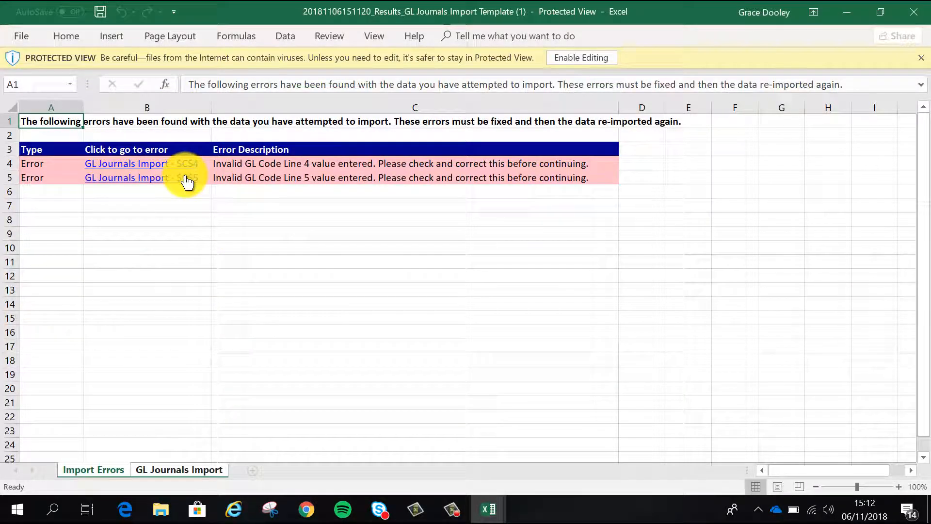
click(163, 164)
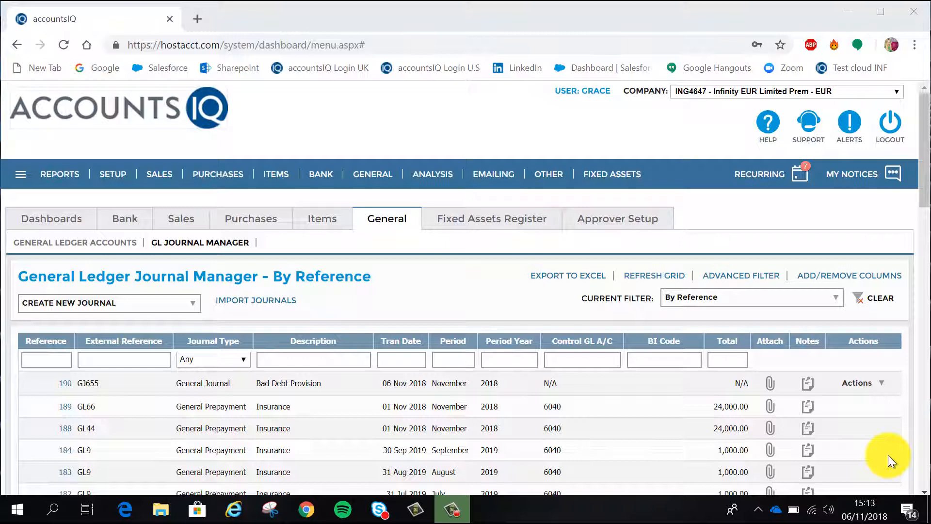
- Start a new GL Prepayment journal and choose 6040 Prepayments as its prepayment account
click(94, 309)
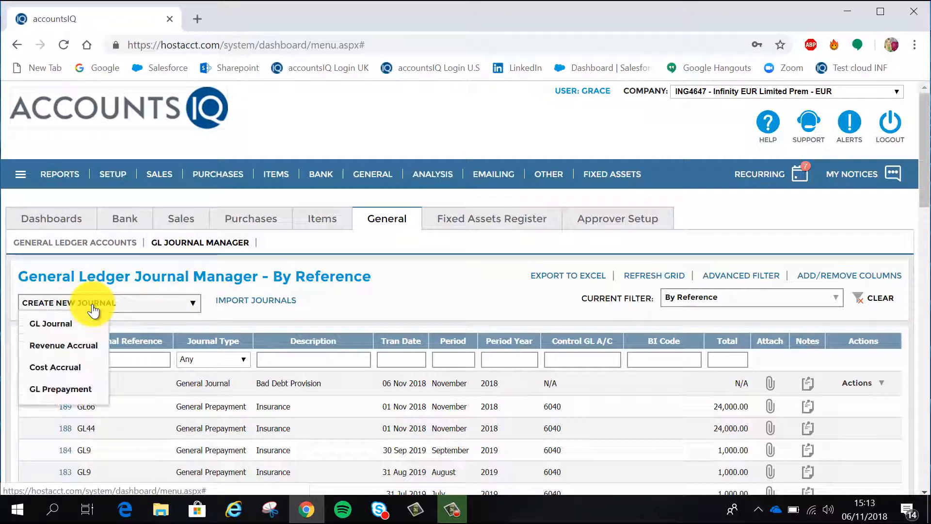
click(83, 391)
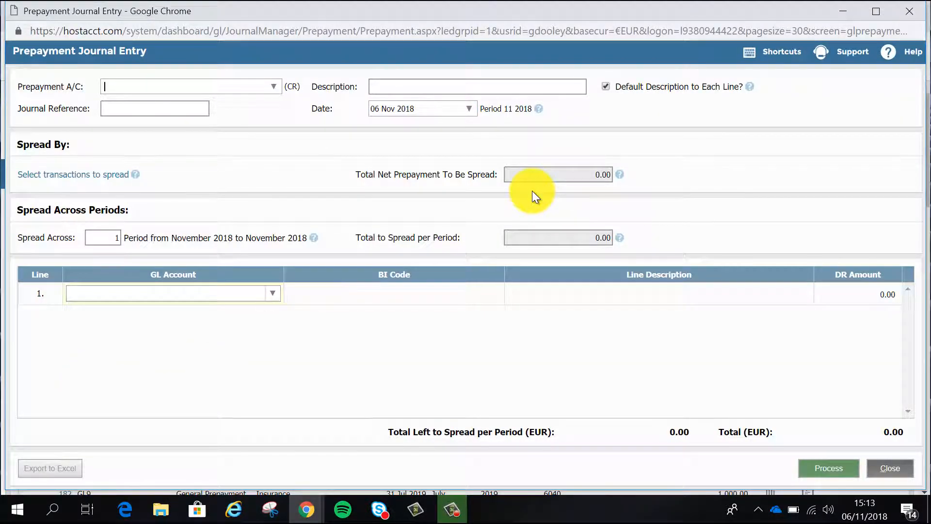
click(248, 88)
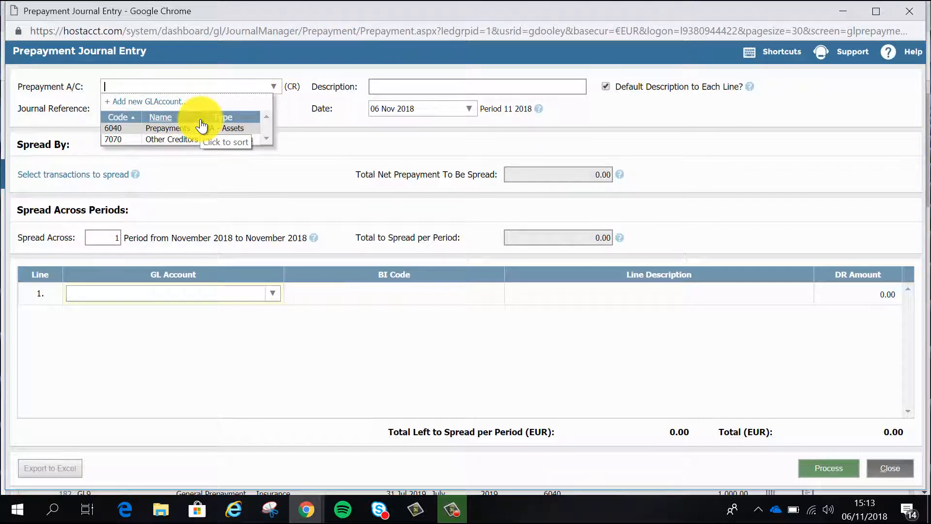
click(176, 128)
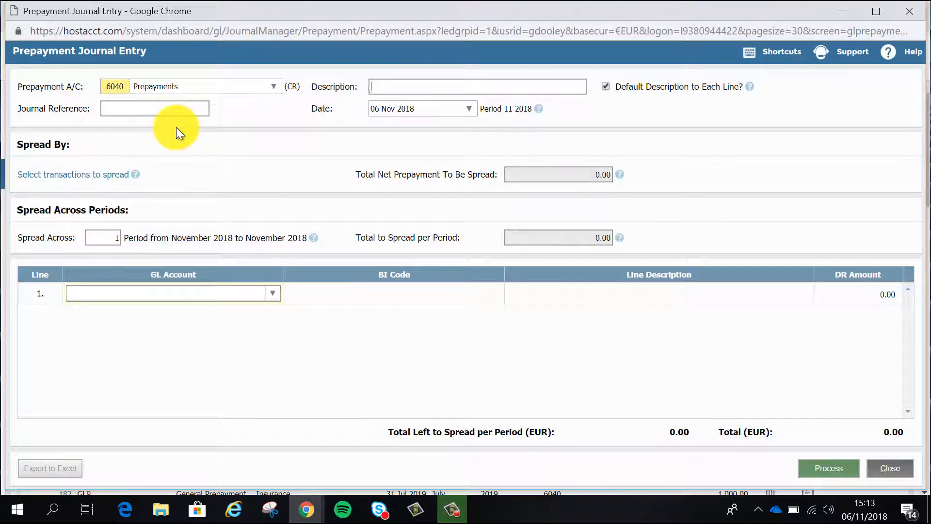
- Enter Insurance as the prepayment journal's description and GJ588 as its journal reference
text(Insurance)
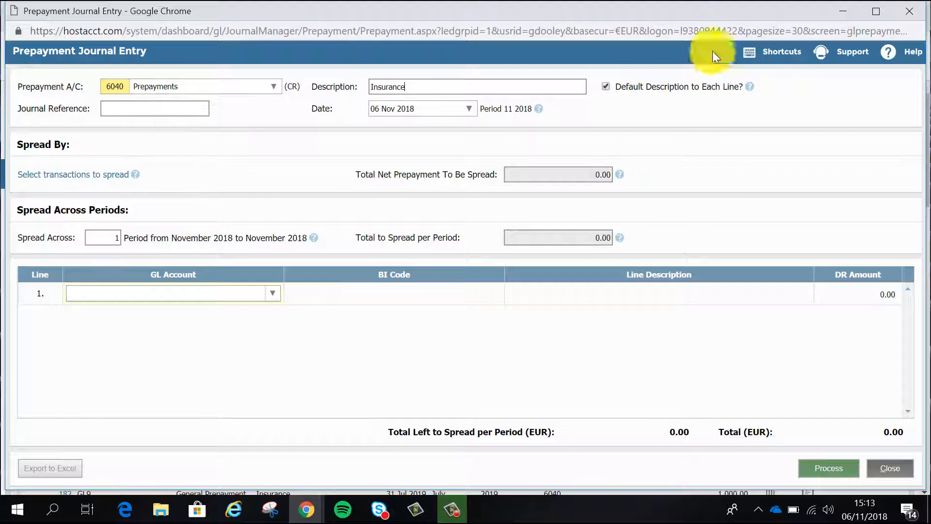
click(186, 115)
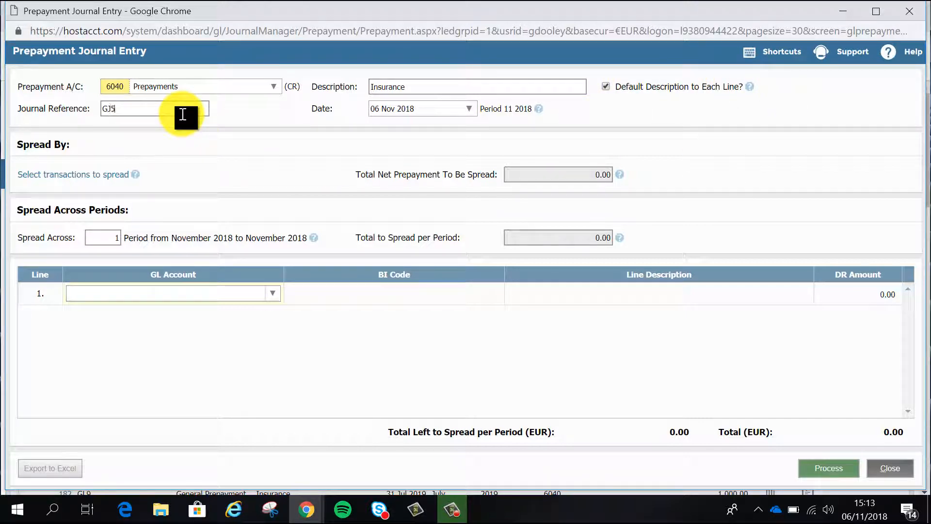
key(Tab)
click(301, 113)
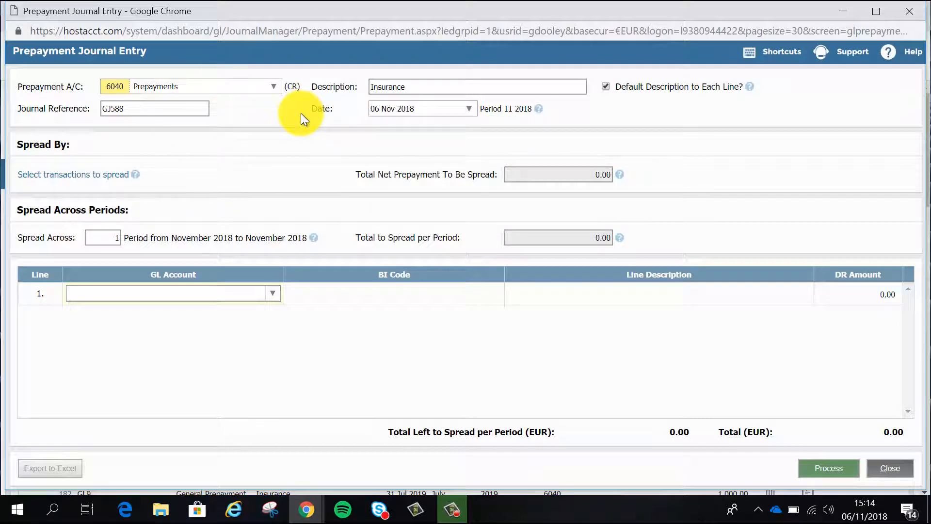
- Select the Test Company PI transaction dated 31 Oct 2018 to spread, and spread it across 12 periods
click(55, 179)
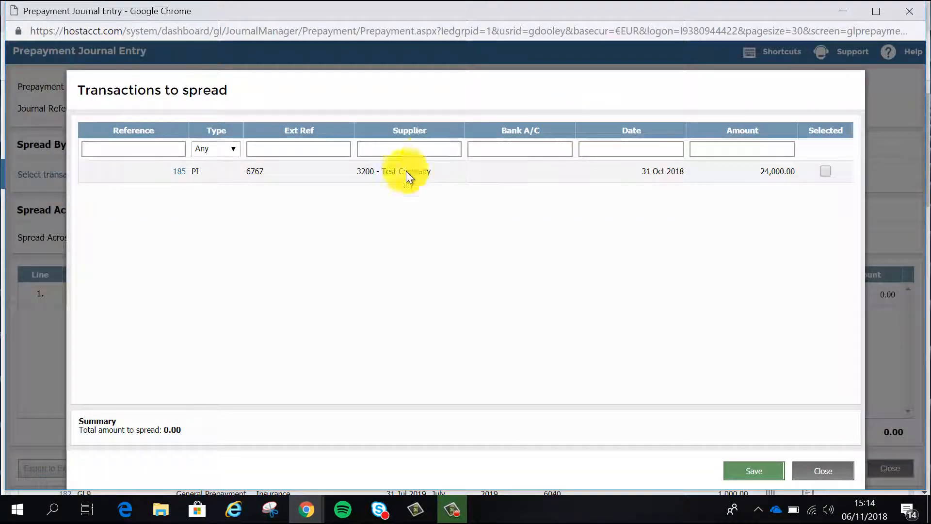
click(821, 172)
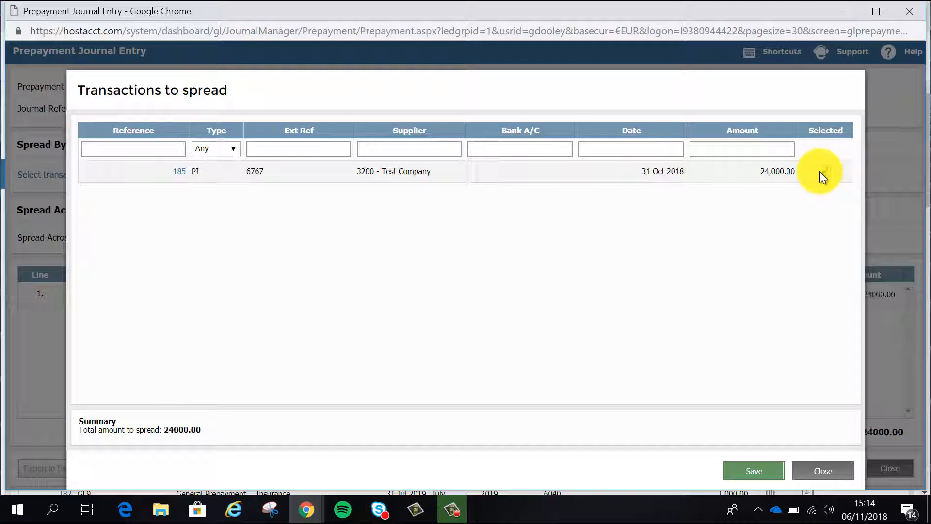
click(754, 476)
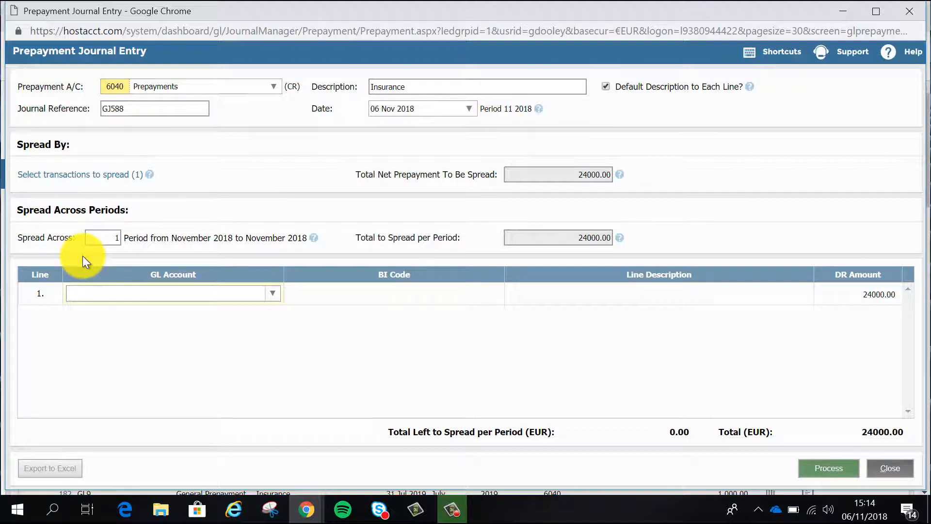
drag(117, 237, 144, 236)
text(12)
- Assign GL account 3203 Insurance to line 1 of the prepayment journal
click(260, 301)
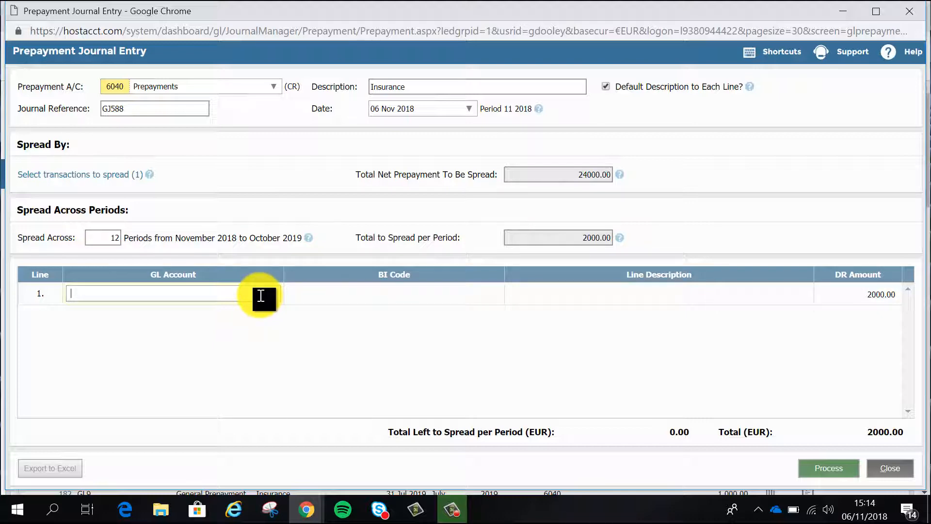
click(272, 294)
scroll(341, 371, down, 1)
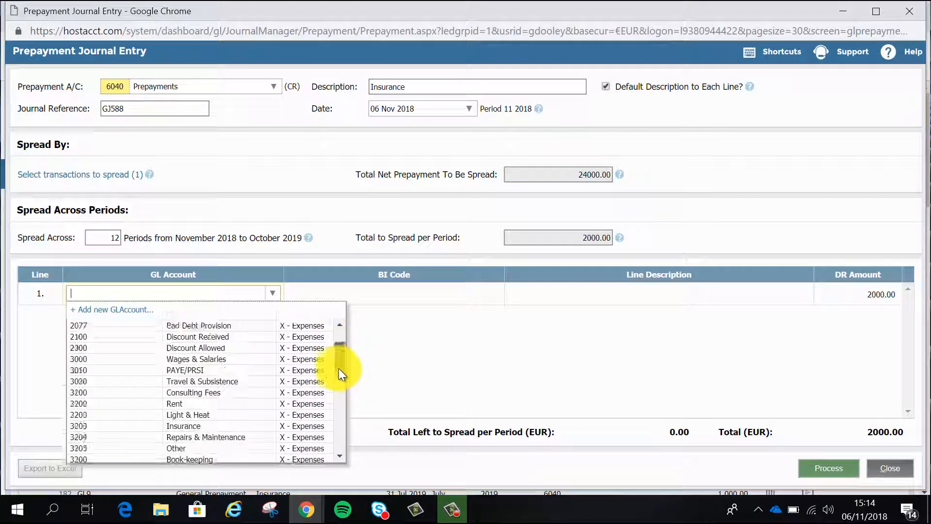
scroll(339, 371, down, 2)
click(266, 394)
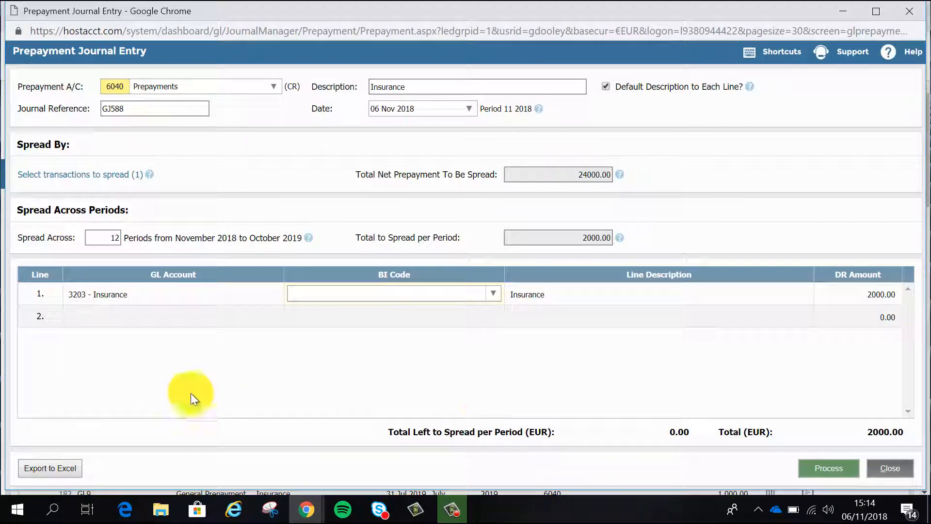
- Process the prepayment journal, confirm the processing, and close the entry window
click(820, 471)
click(525, 112)
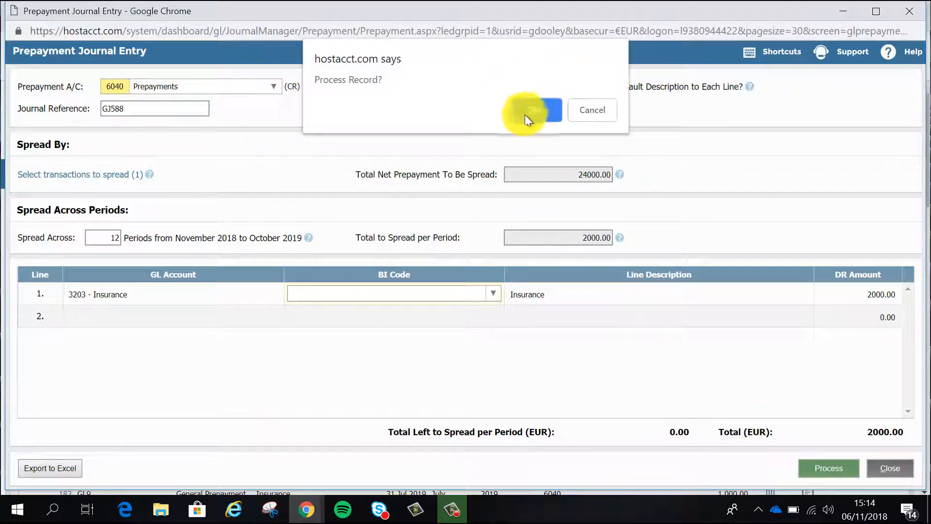
click(890, 471)
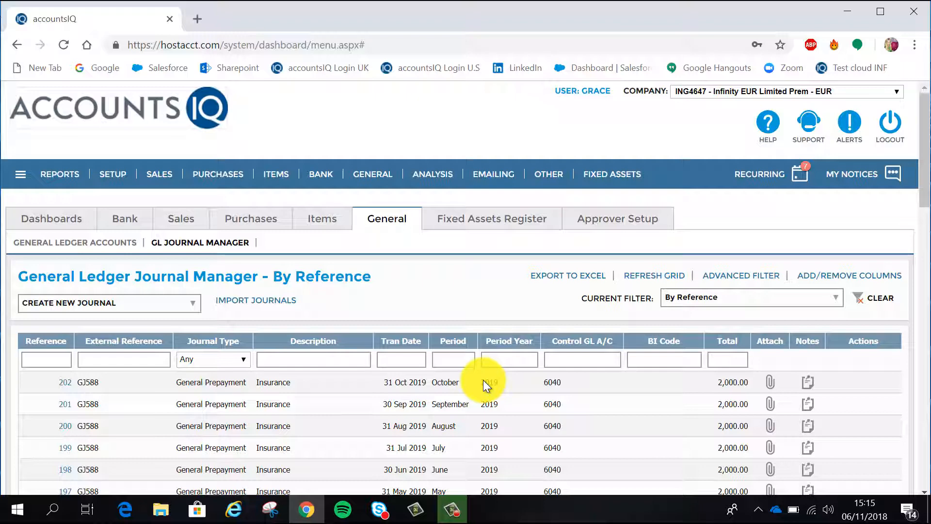
key(F10)
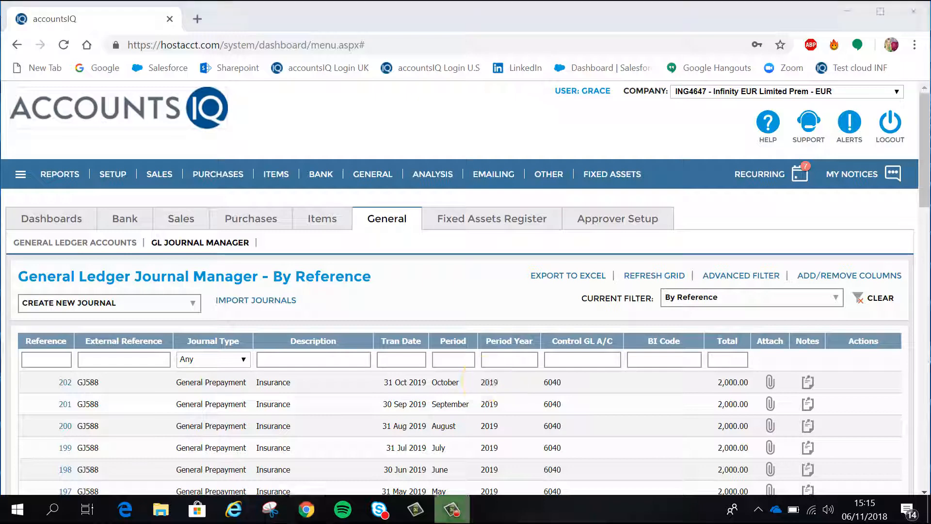